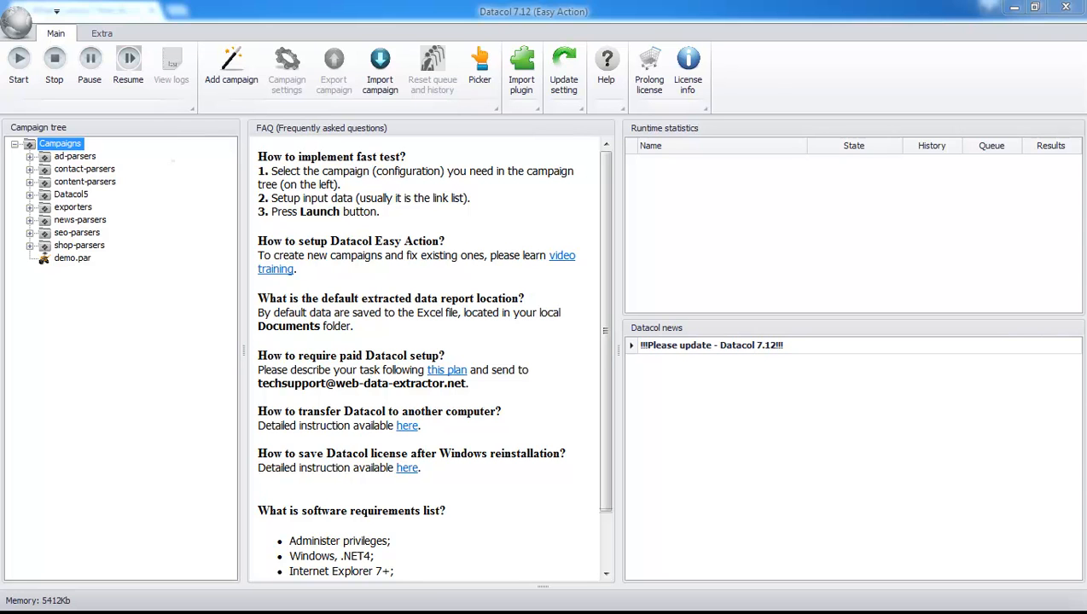
# Step: Run the google-search-extractor.par campaign from the seo-parsers group, and stop it while it is working
pyautogui.doubleClick(79, 233)
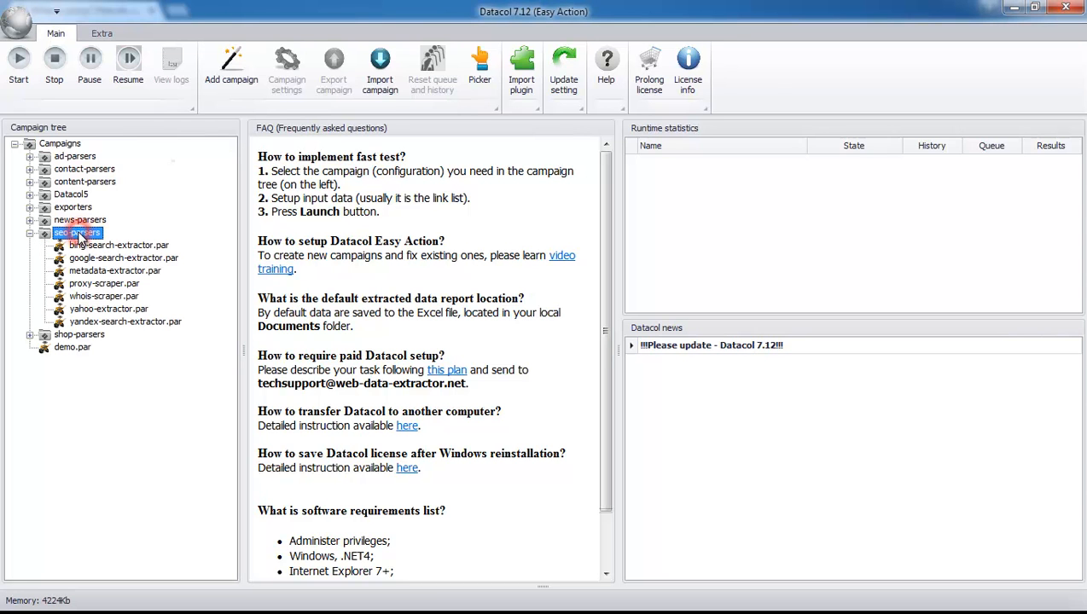
pyautogui.click(93, 262)
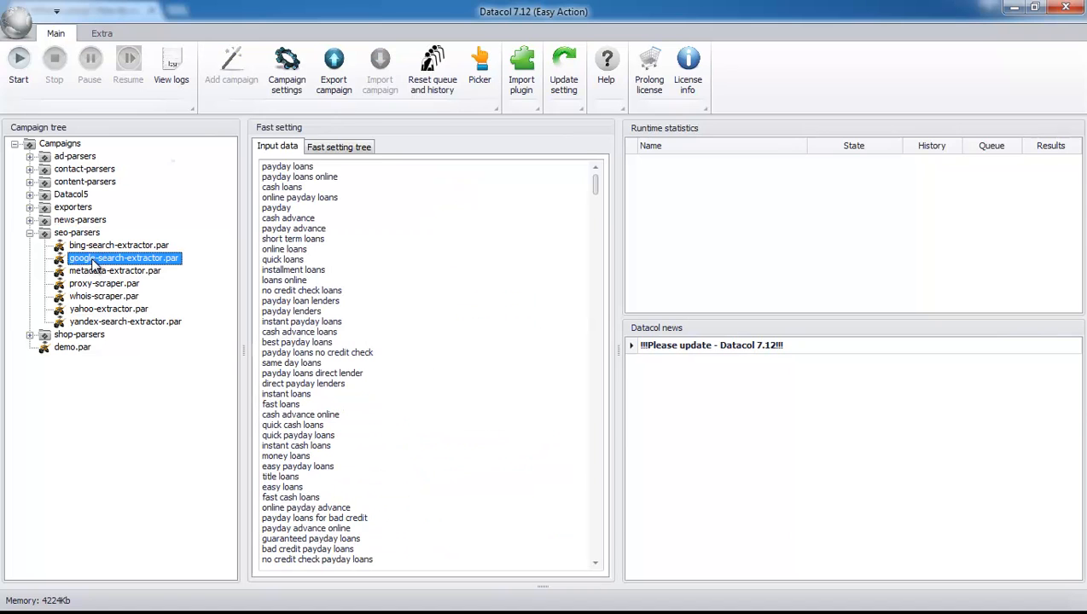
pyautogui.click(18, 68)
pyautogui.rightClick(823, 175)
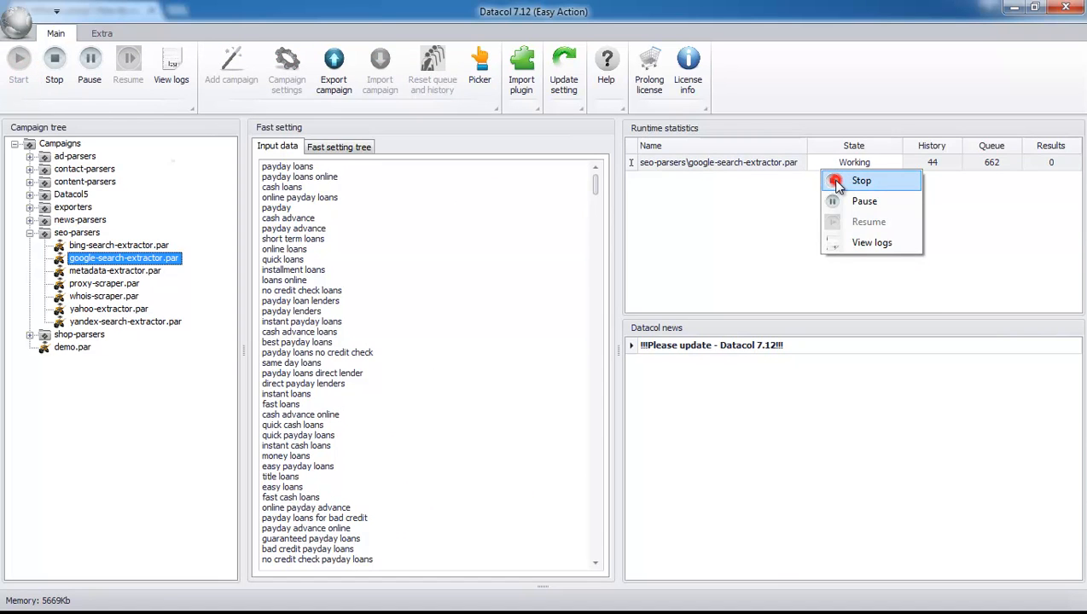
pyautogui.click(834, 179)
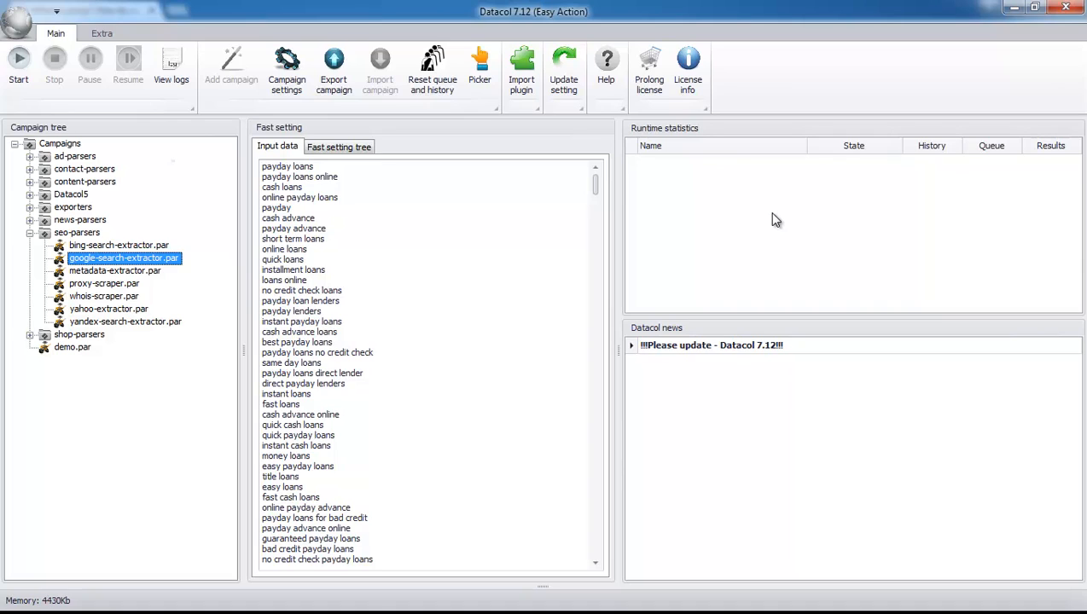
# Step: Review the google-search-extractor campaign's log through to its last entries, and close the log
pyautogui.click(171, 62)
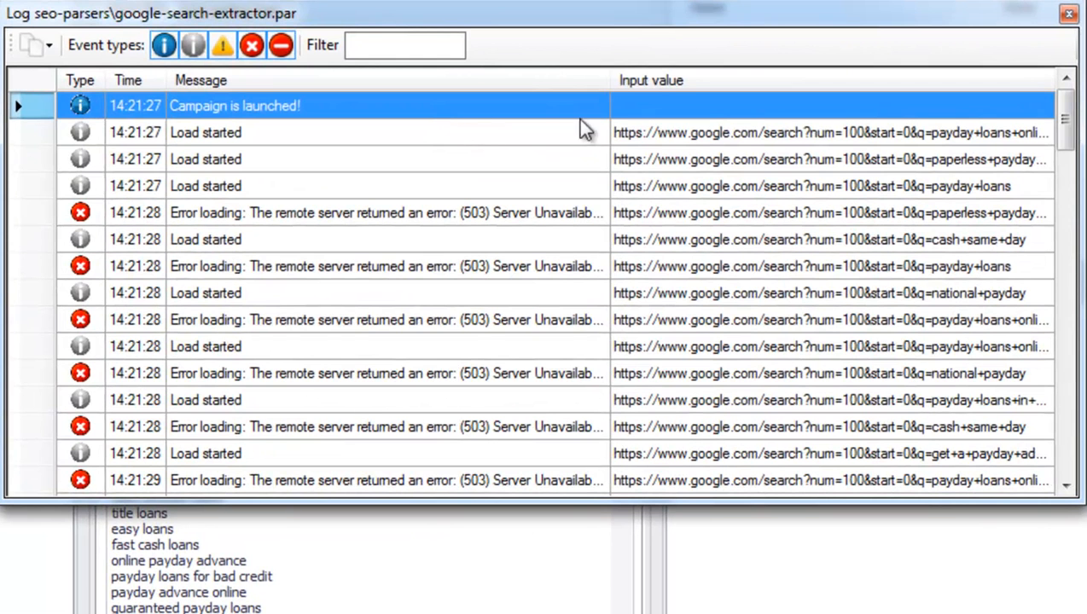
pyautogui.moveTo(1065, 121); pyautogui.dragTo(1064, 441)
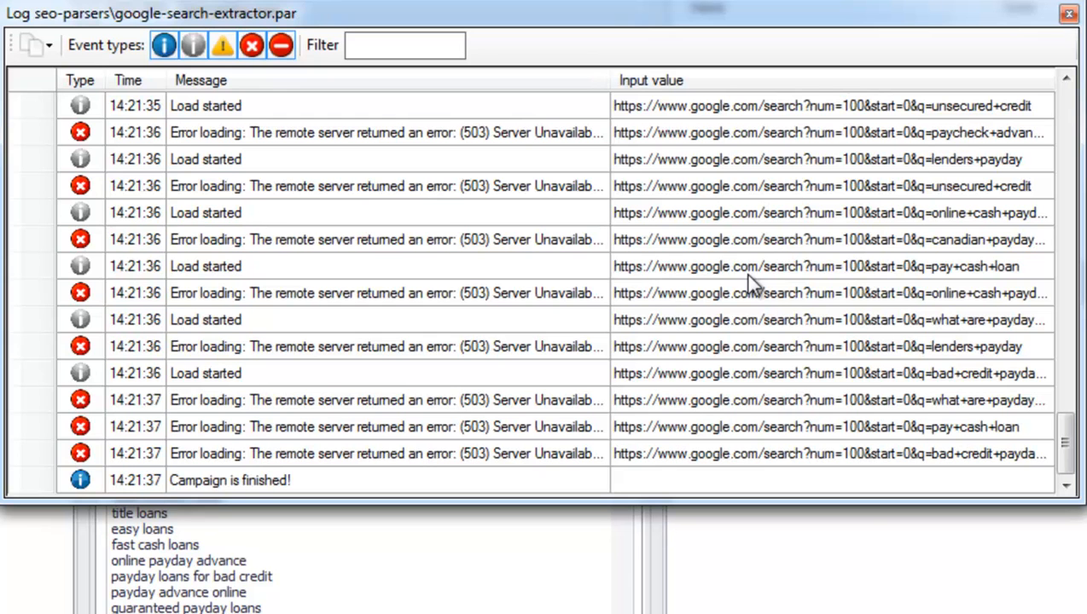
pyautogui.click(1068, 13)
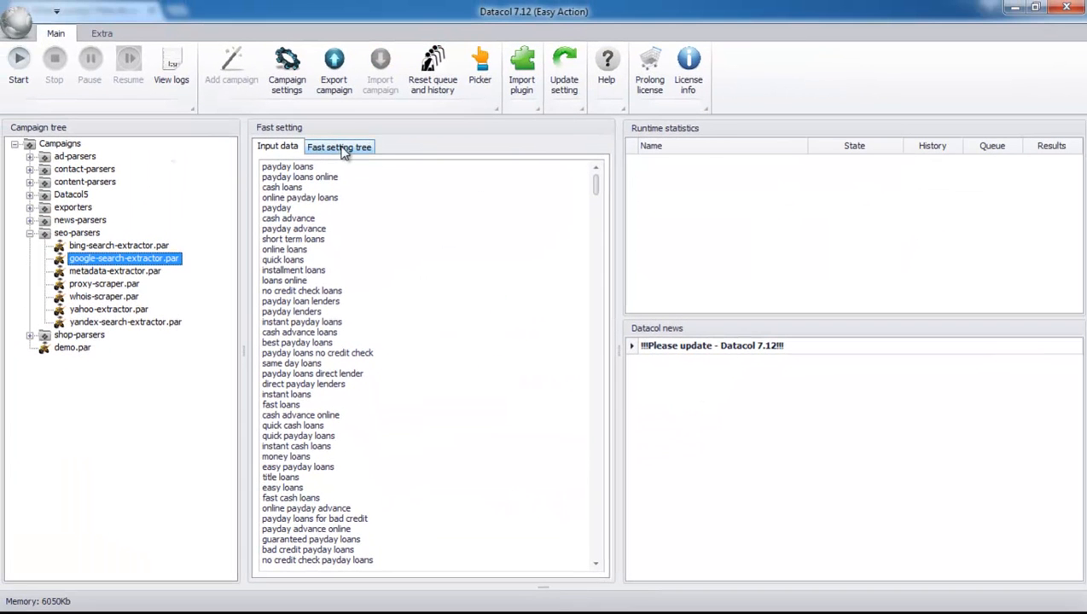
# Step: Enable proxy use in the Load settings of the google-search-extractor campaign
pyautogui.click(346, 149)
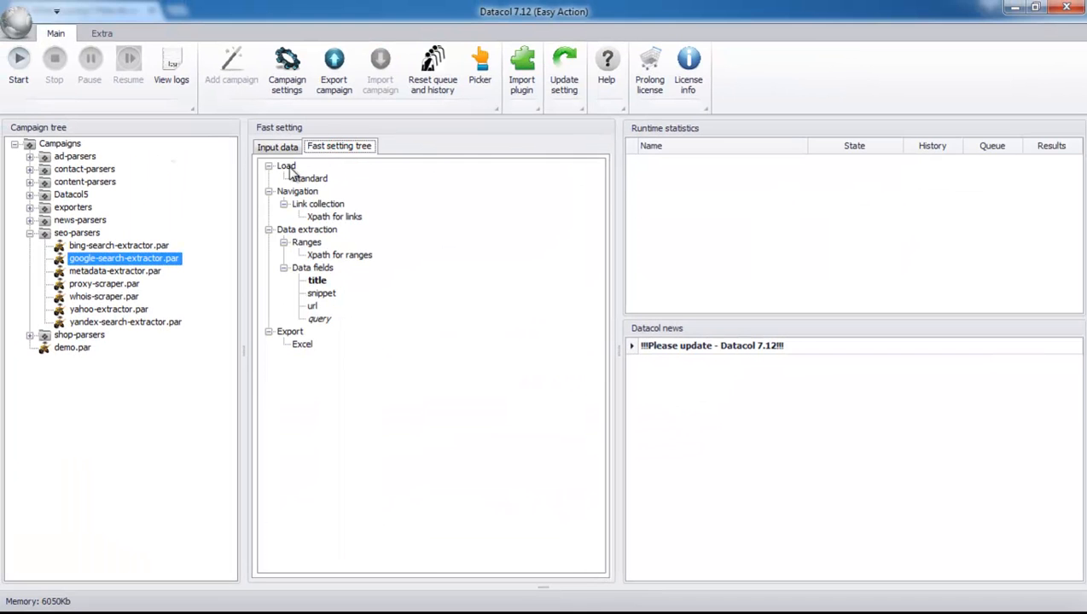
pyautogui.doubleClick(287, 167)
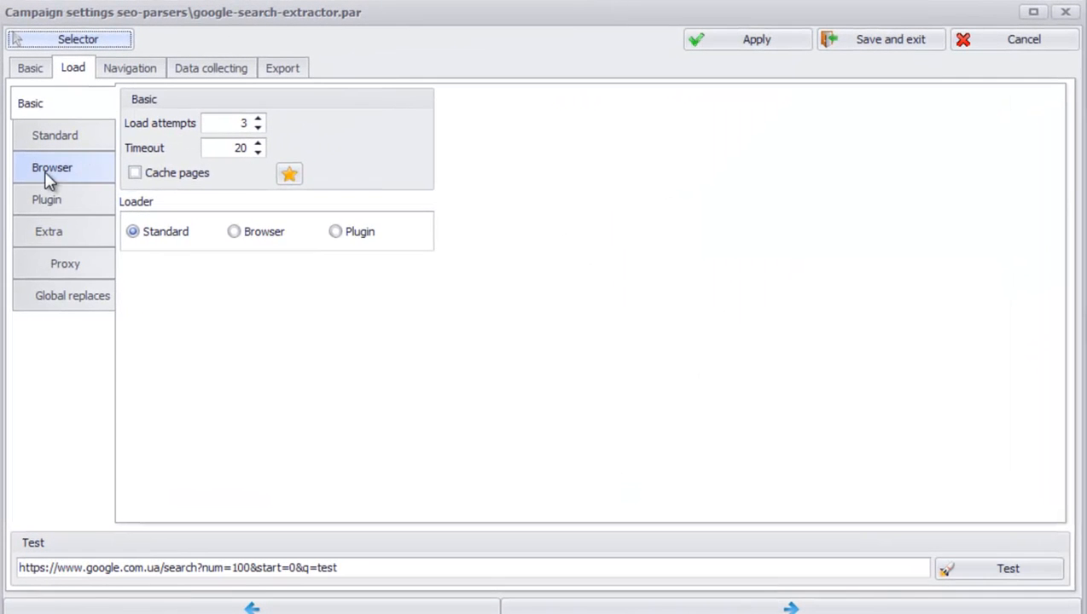
pyautogui.click(61, 266)
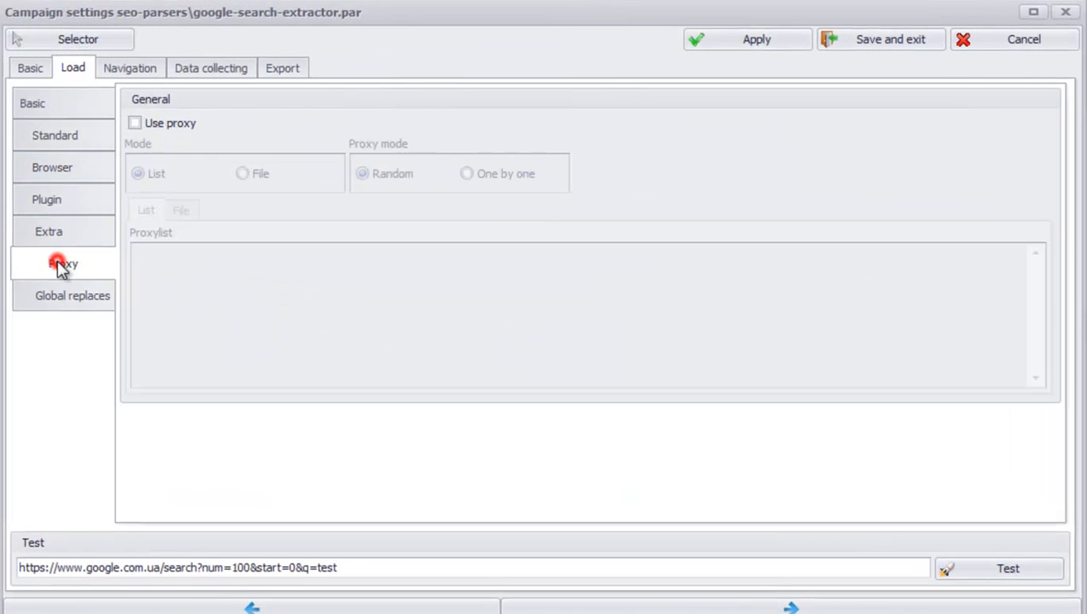
pyautogui.click(145, 124)
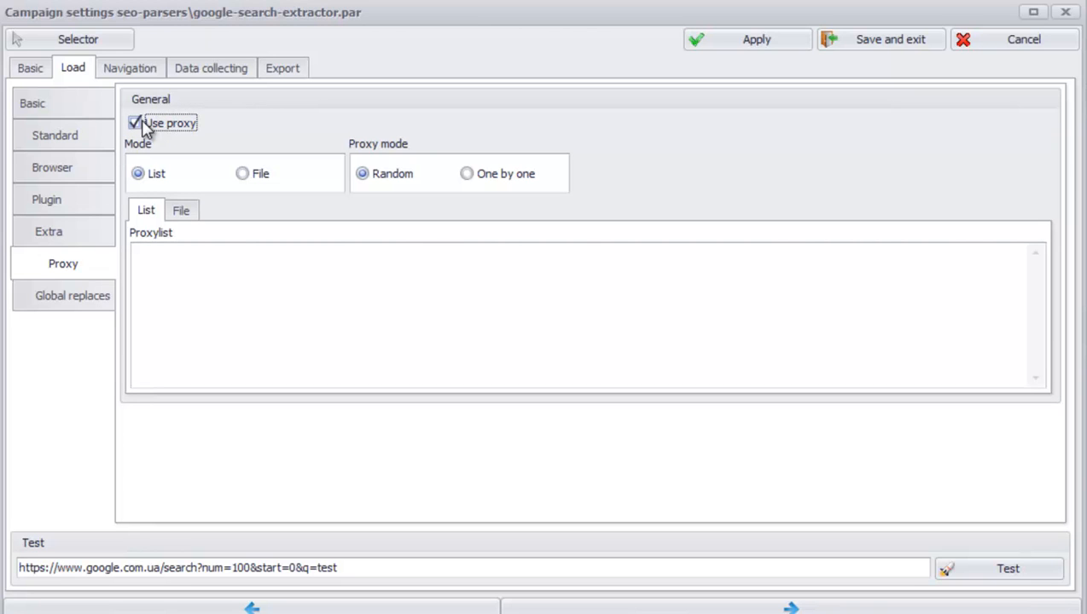
# Step: Add the proxy 172.23.12.34:8080 as the first line of the campaign's proxy list
pyautogui.click(244, 291)
pyautogui.write('172.23.12.34:')
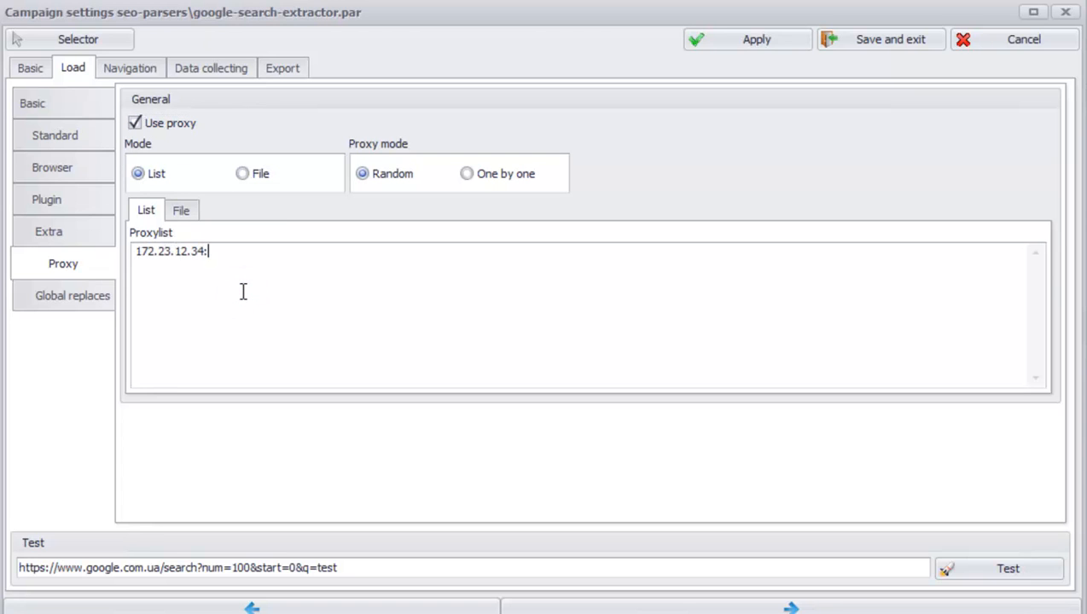
pyautogui.write('8080')
pyautogui.press('Return')
# Step: Add a second proxy line for 172.23.12.34:8080 with the login and password appended, and save the campaign settings
pyautogui.write('172.23.12.34:8080')
pyautogui.press('BackSpace')
pyautogui.write(':login')
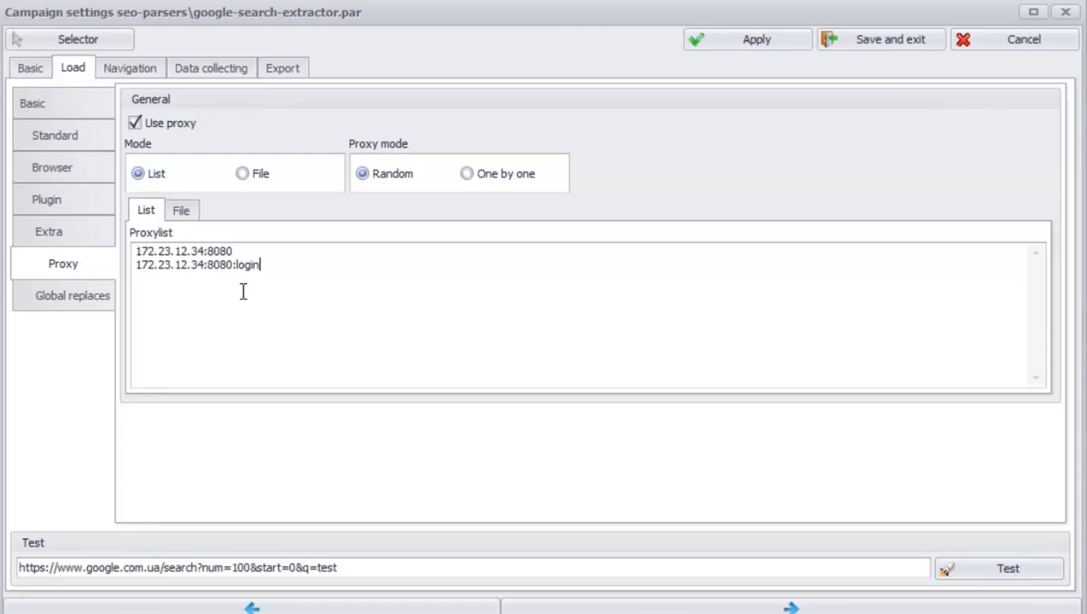
pyautogui.write(':password')
pyautogui.click(862, 43)
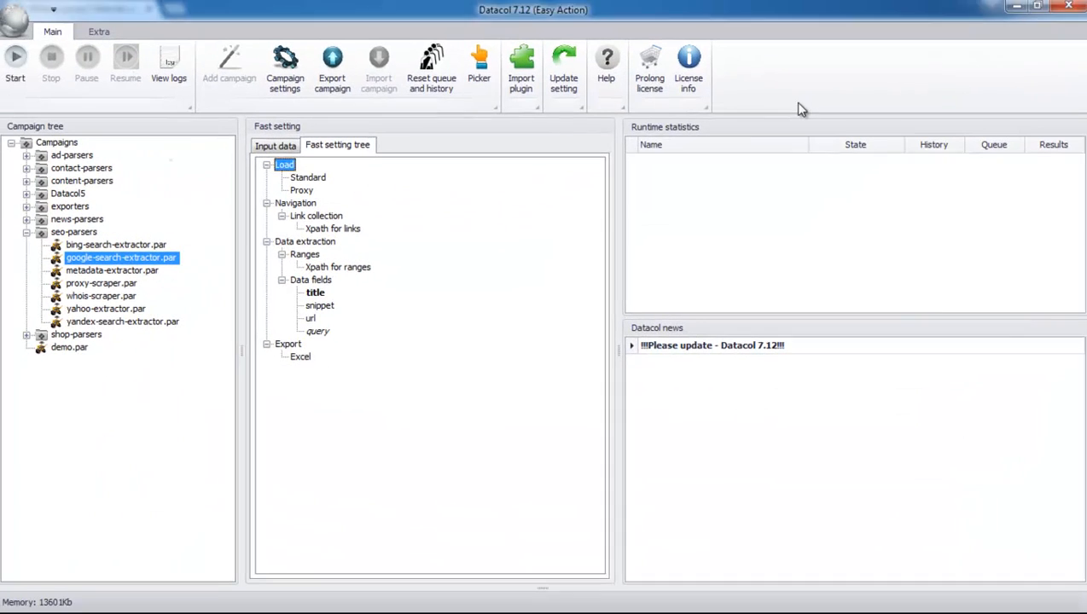
# Step: Run the google-search-extractor campaign with proxies, stop it once results are collected, and close its results
pyautogui.click(20, 67)
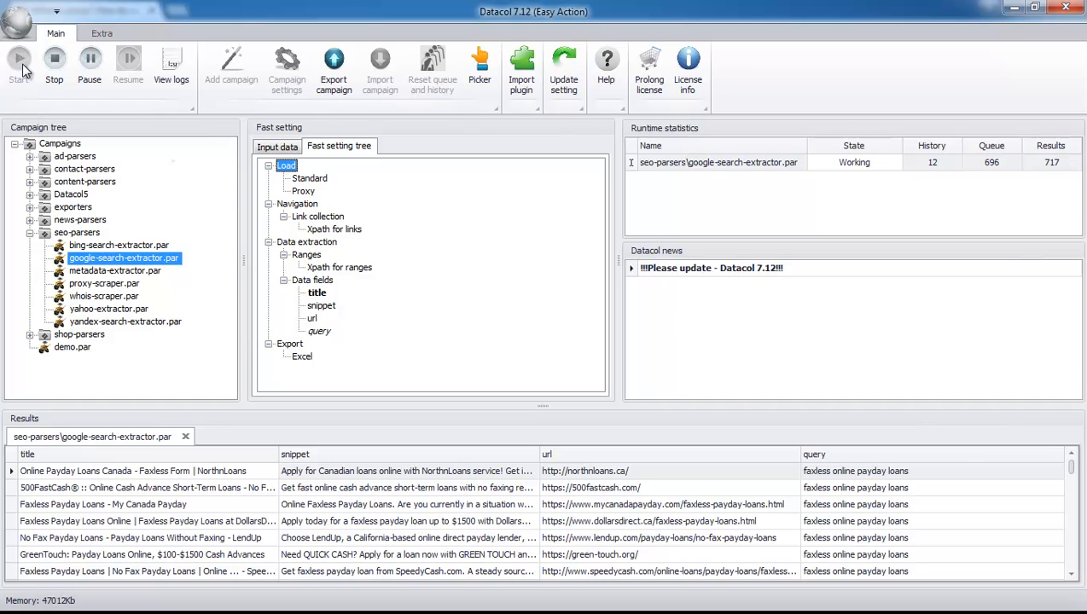
pyautogui.rightClick(676, 165)
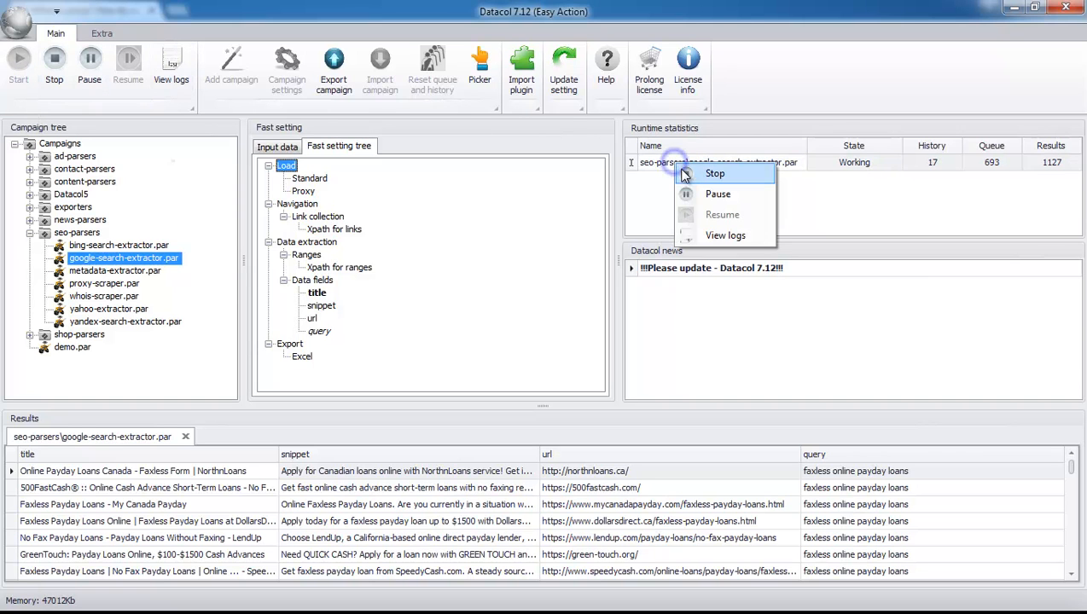
pyautogui.click(712, 174)
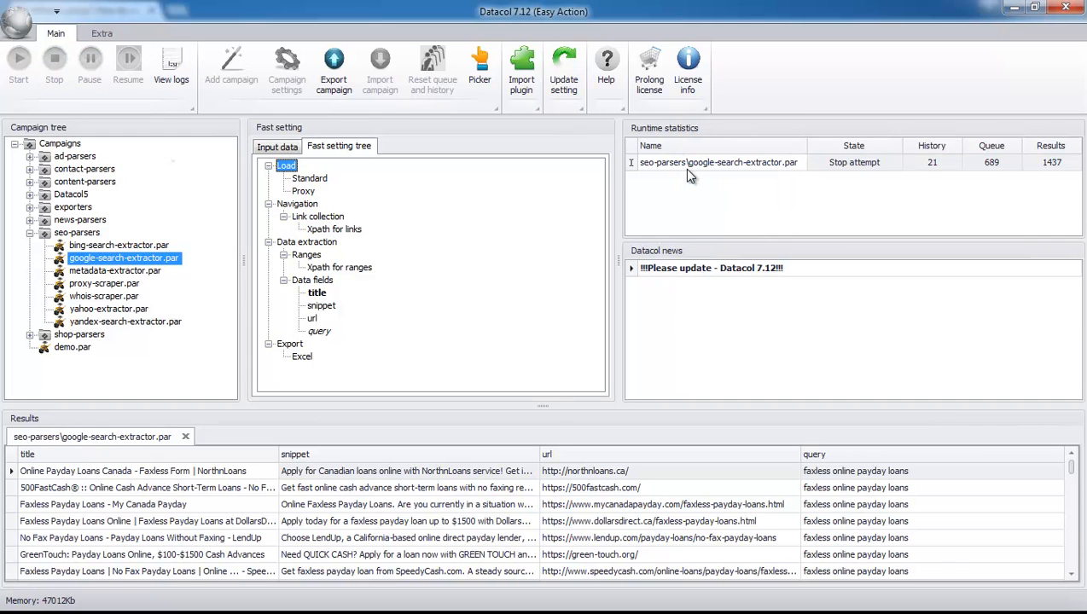
pyautogui.click(185, 436)
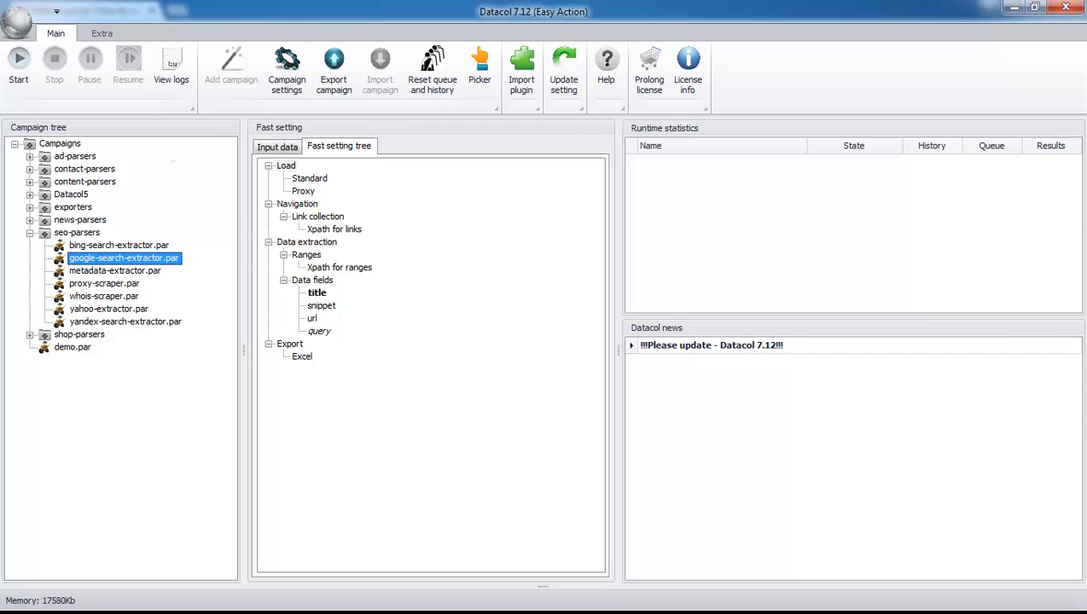
# Step: Set the google-search-extractor campaign's loader to Browser and save the settings
pyautogui.click(287, 168)
pyautogui.click(252, 236)
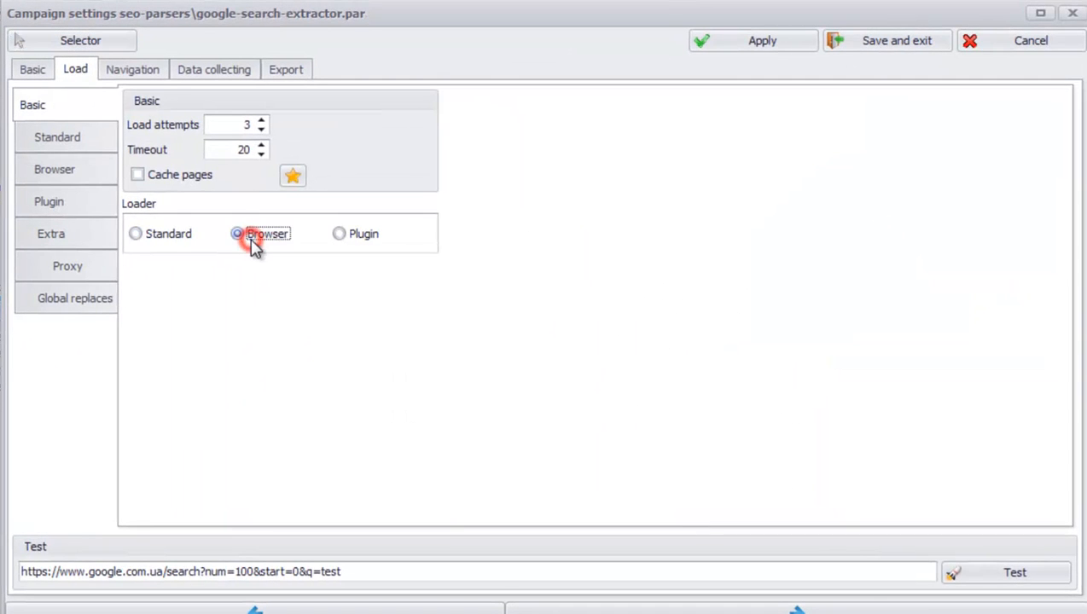
pyautogui.click(880, 50)
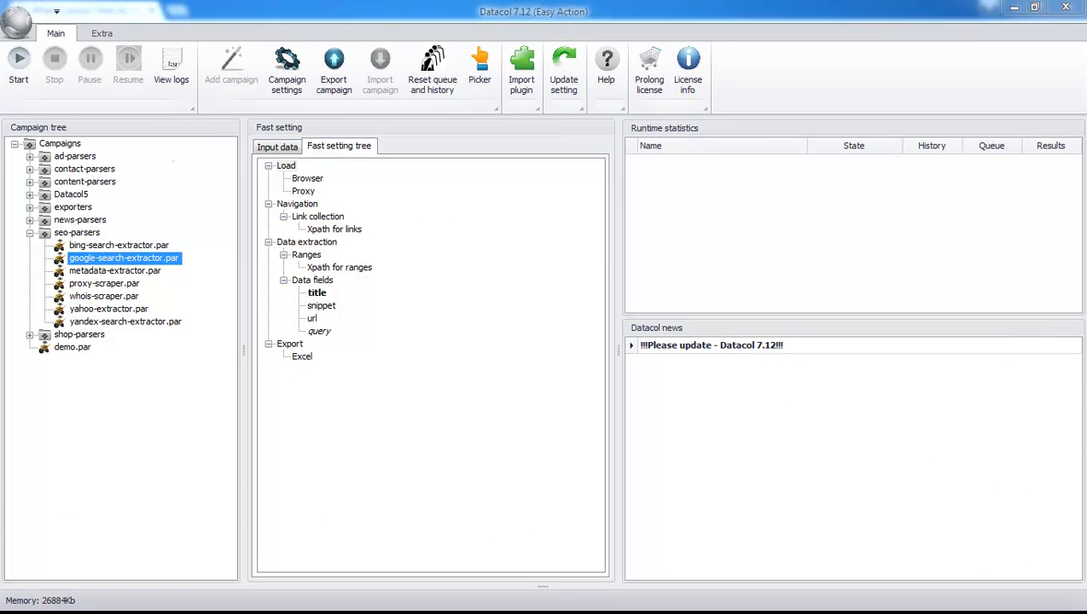
# Step: Run the manta.par campaign from the contact-parsers group and check its log
pyautogui.click(30, 169)
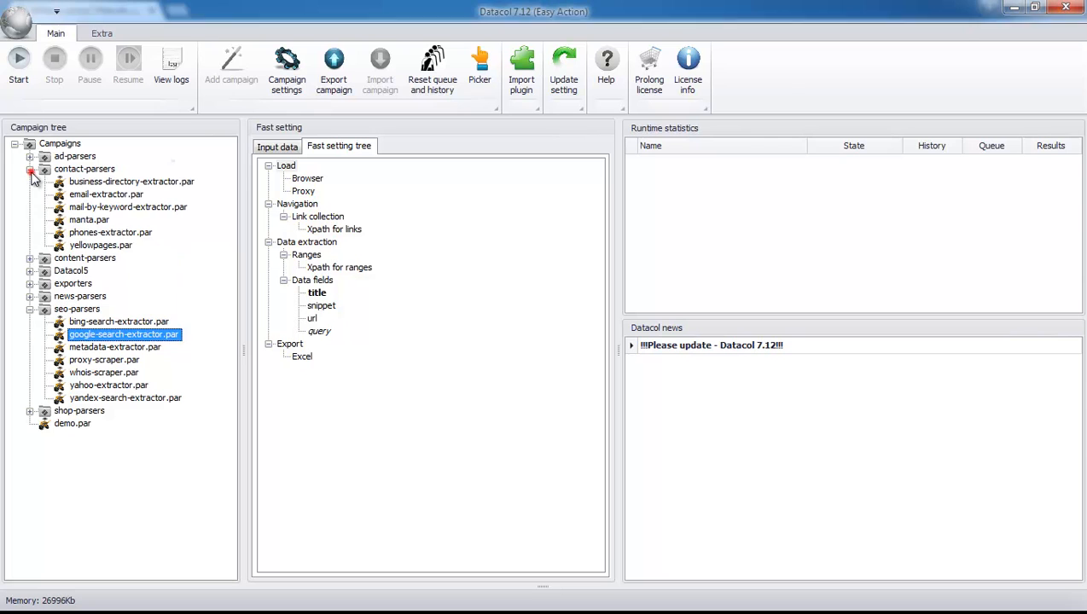
pyautogui.click(86, 220)
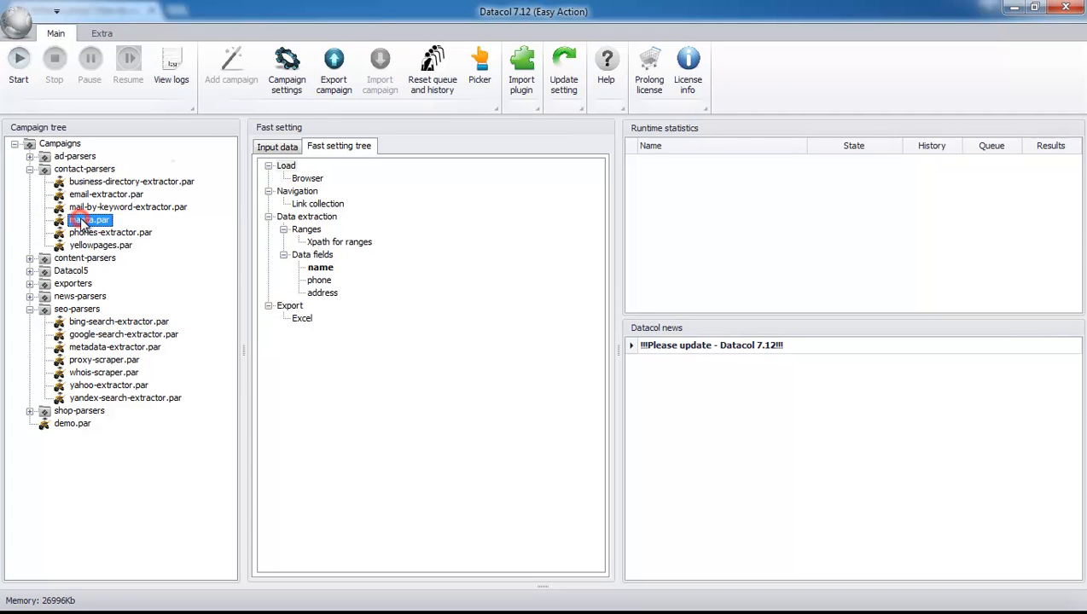
pyautogui.click(21, 67)
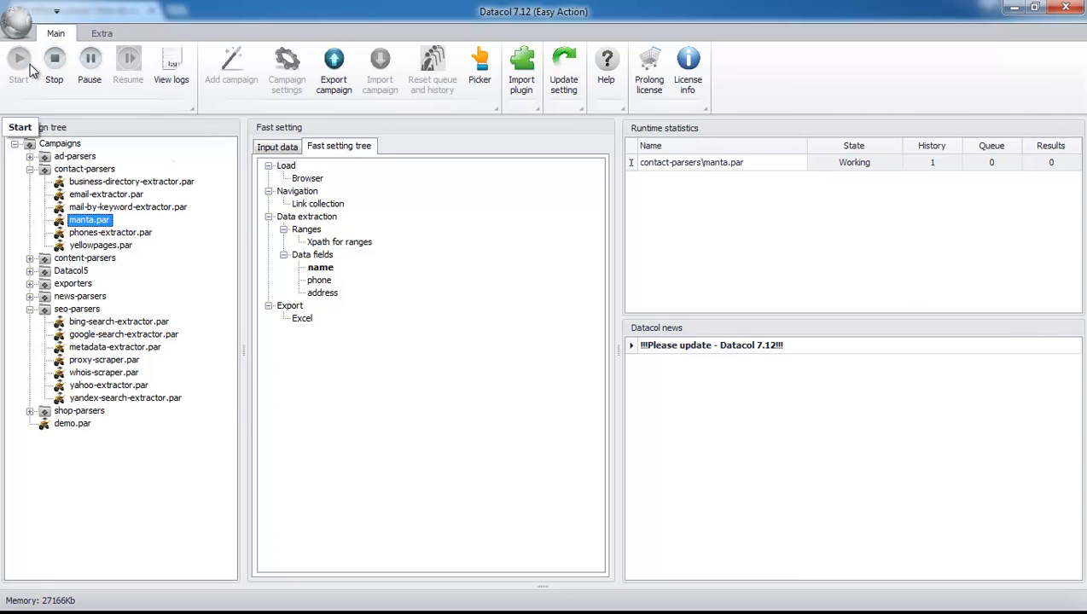
pyautogui.click(174, 77)
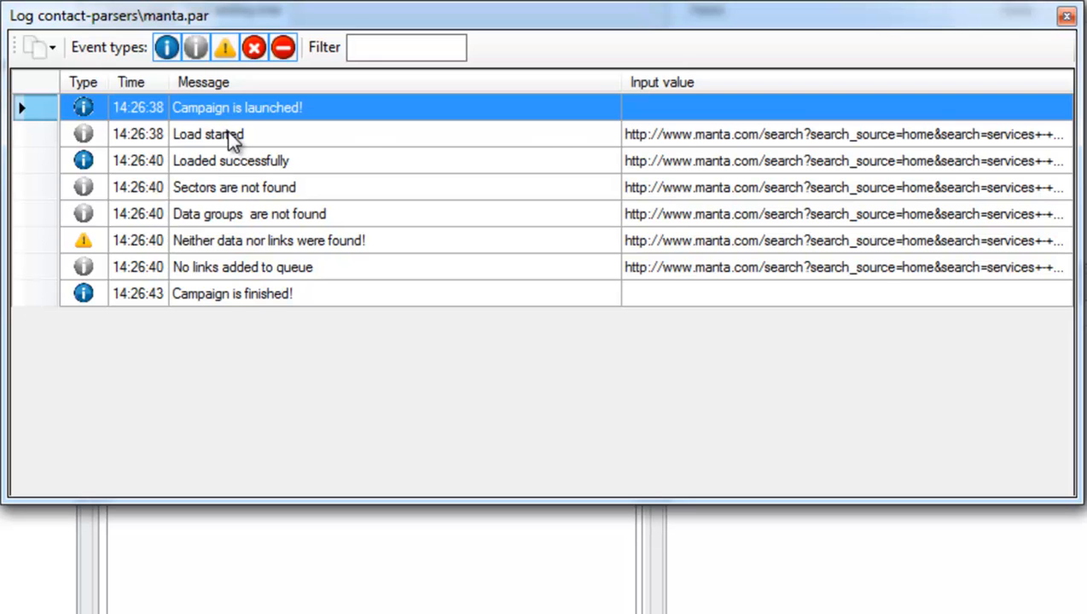
pyautogui.click(1067, 17)
# Step: Enable page caching in the manta.par campaign's Load settings, reset the cache, and save the settings
pyautogui.doubleClick(288, 267)
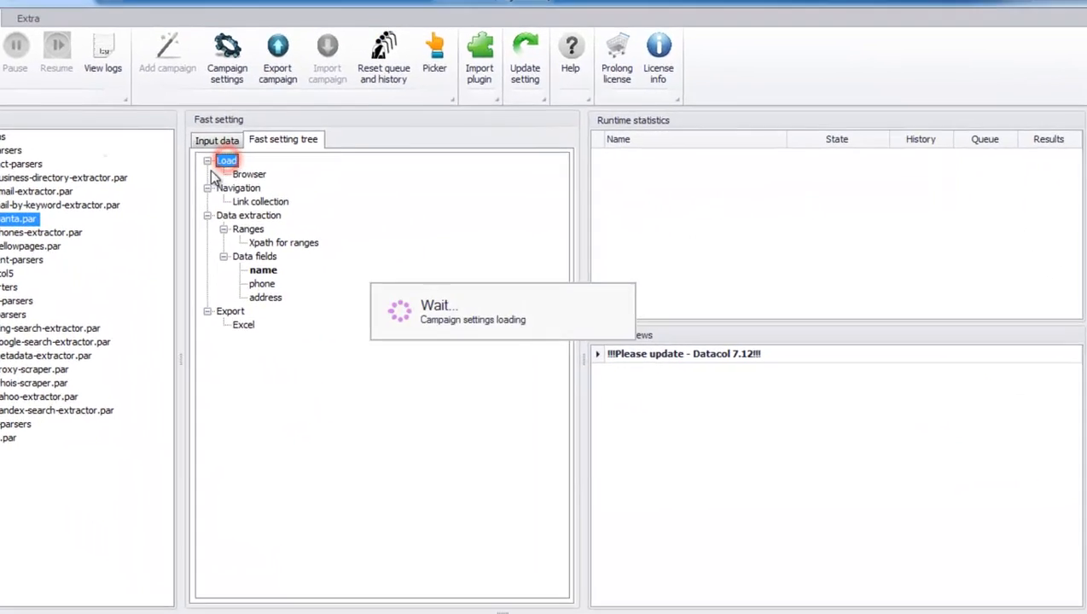
pyautogui.click(188, 175)
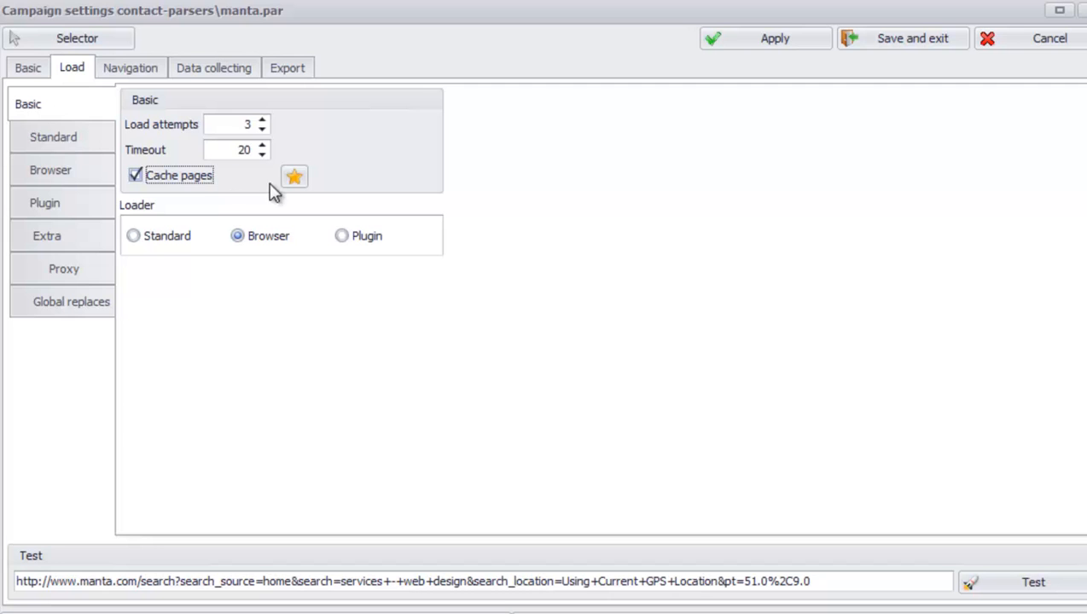
pyautogui.click(294, 176)
pyautogui.click(337, 195)
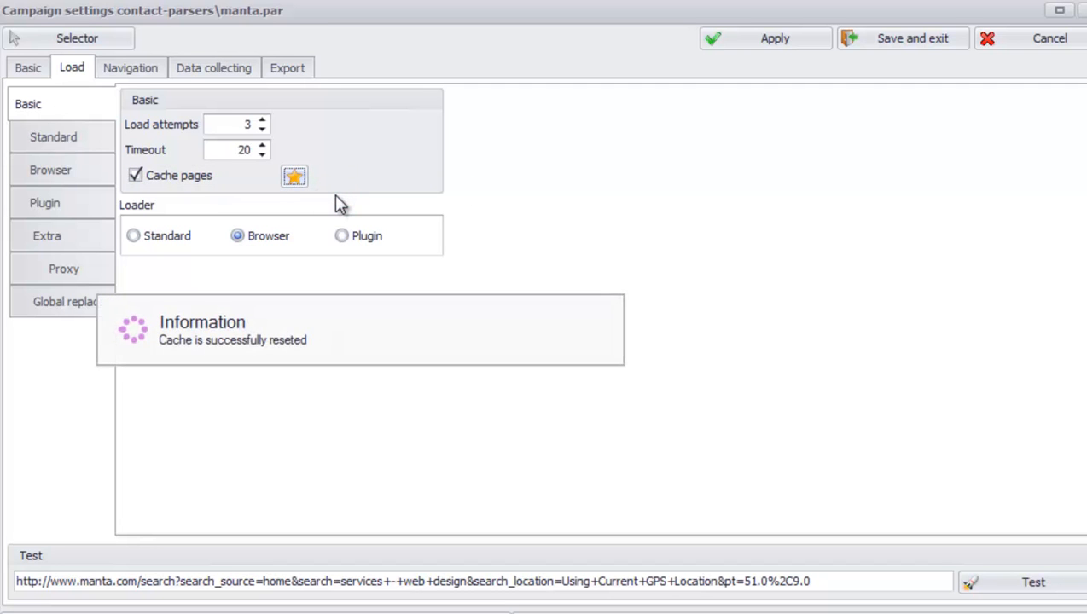
pyautogui.click(892, 39)
# Step: Run the manta.par campaign again and filter its log by "neither data"
pyautogui.click(18, 61)
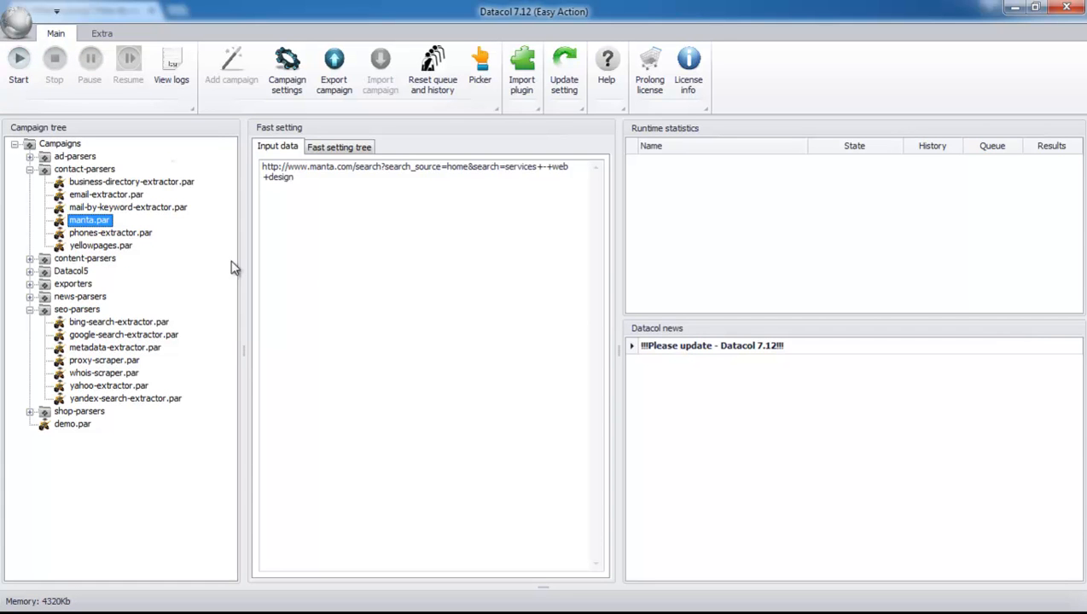
pyautogui.click(173, 74)
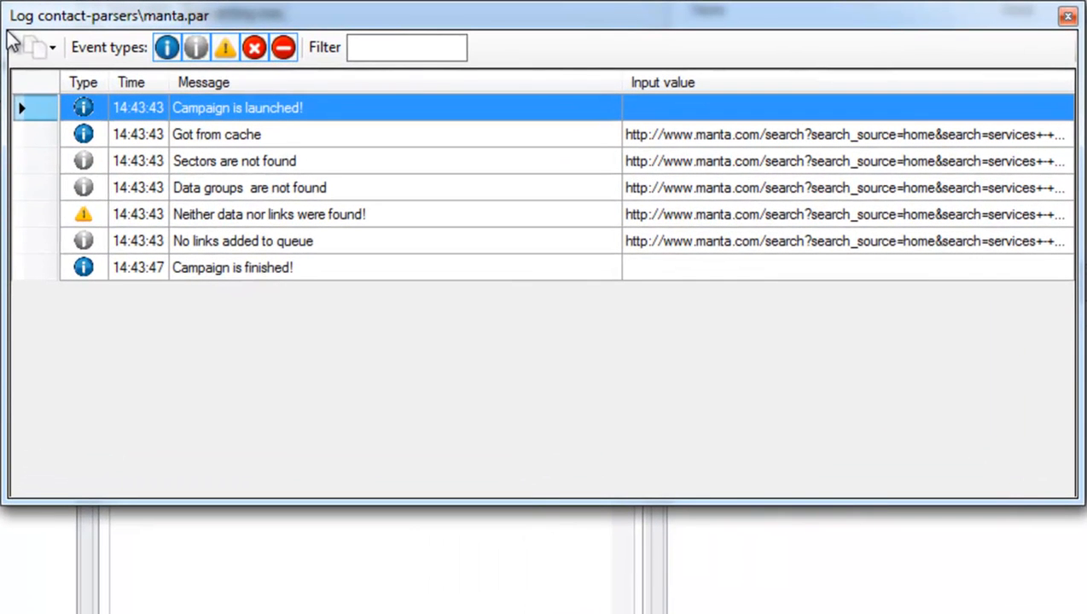
pyautogui.click(407, 43)
pyautogui.write('neither d')
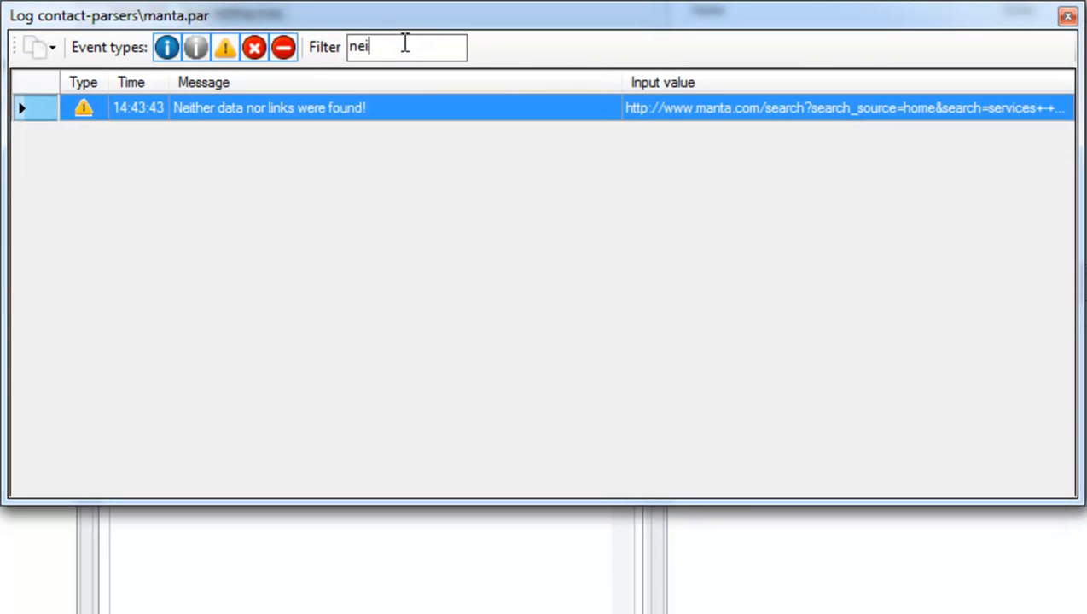
pyautogui.write('ata')
# Step: View the cached page of the filtered log entry in the browser, and return to Datacol to close the log
pyautogui.click(703, 107)
pyautogui.rightClick(702, 106)
pyautogui.click(776, 152)
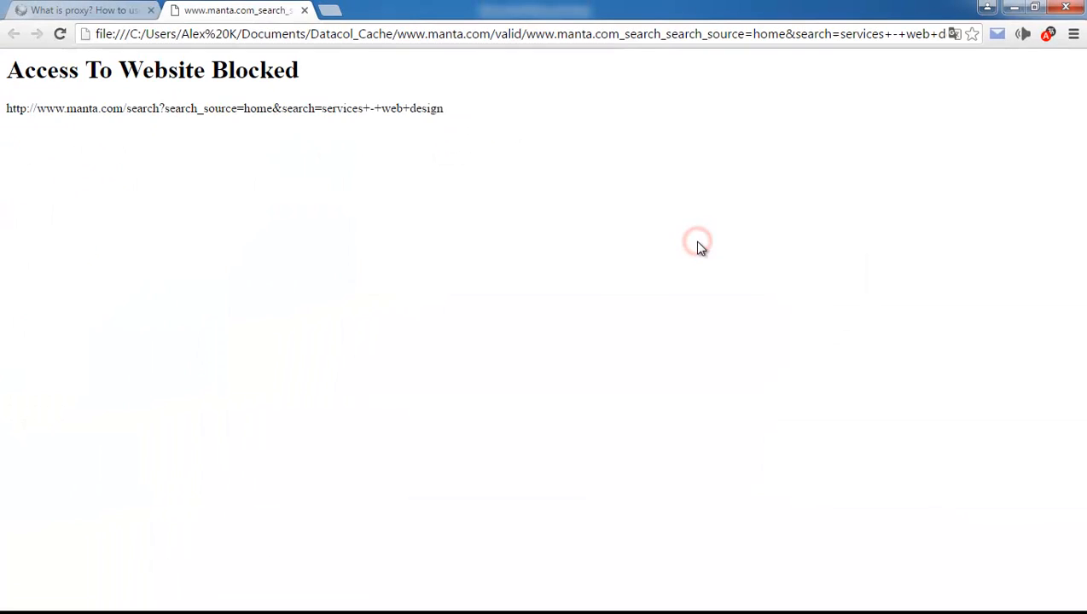
pyautogui.hotkey('alt', 'Tab')
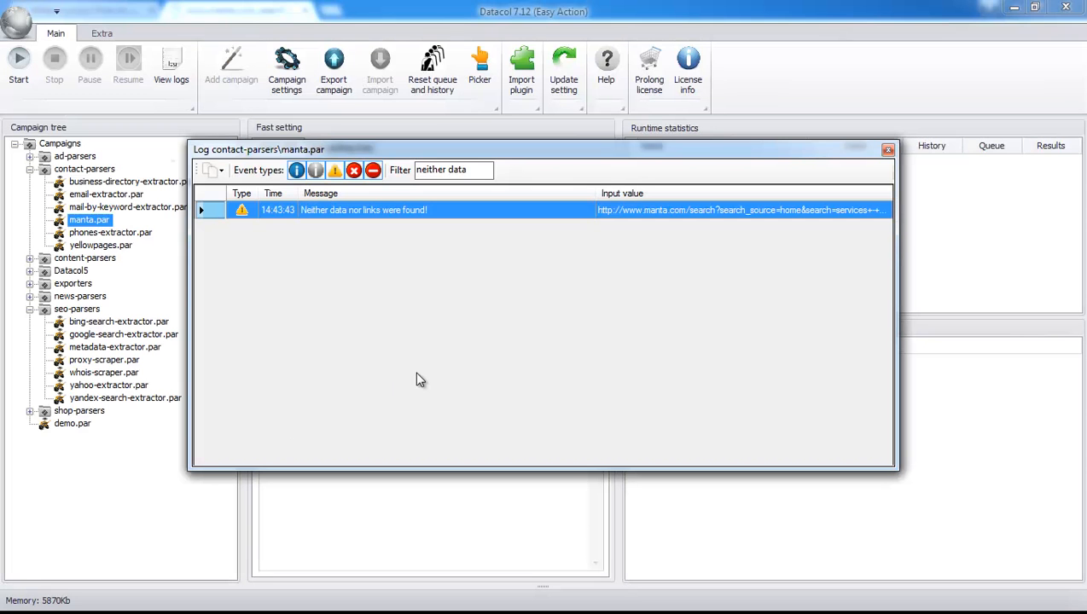
pyautogui.click(888, 152)
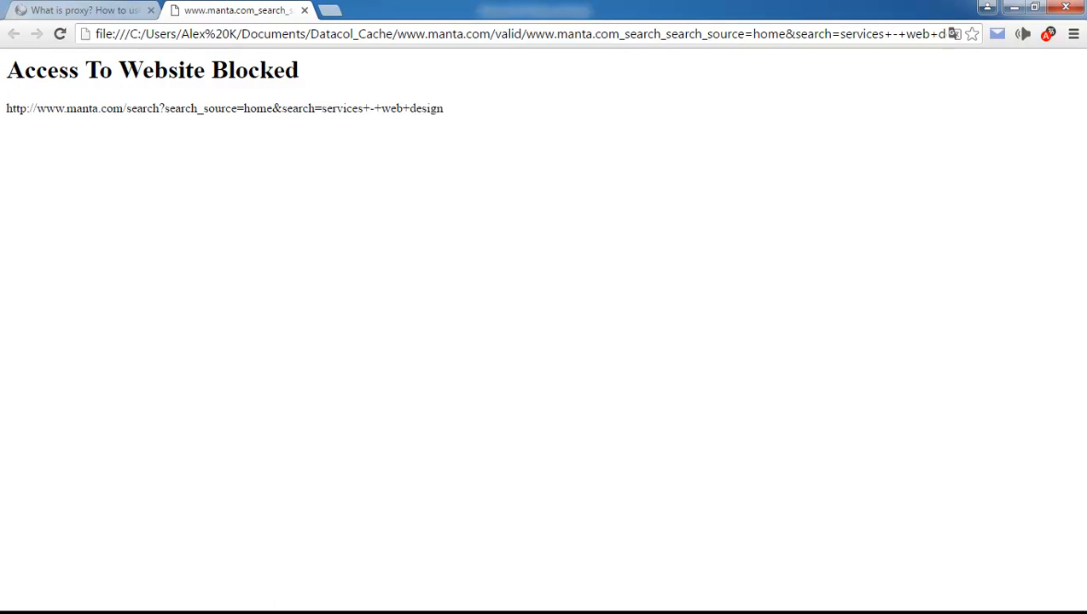
# Step: Return to Datacol, enable proxy use in the manta.par campaign's Load settings, and paste in the proxy list with its access credentials
pyautogui.hotkey('alt', 'Tab')
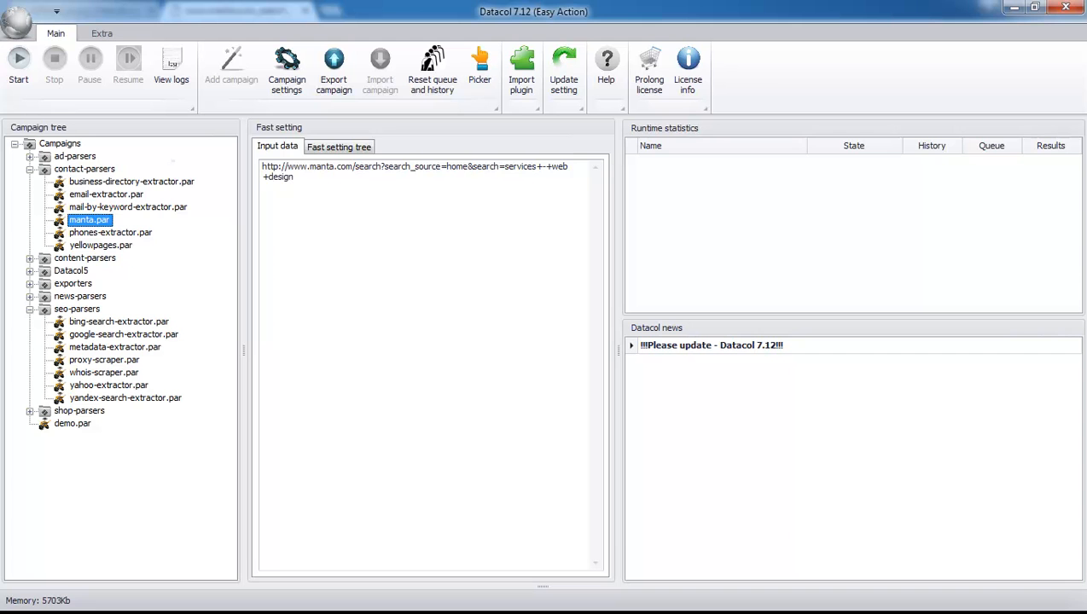
pyautogui.click(354, 145)
pyautogui.click(282, 164)
pyautogui.click(216, 261)
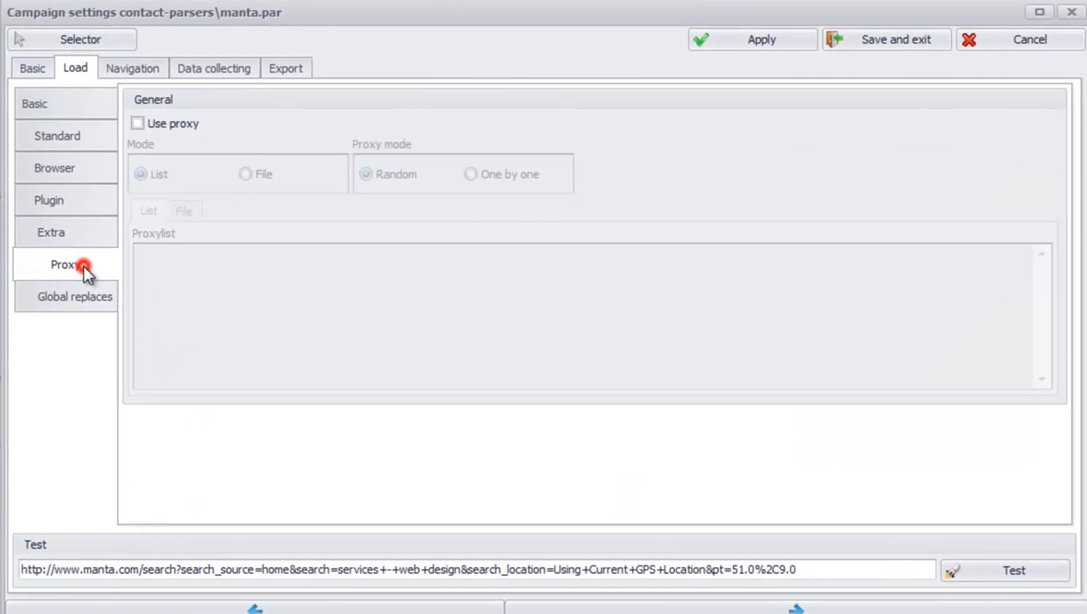
pyautogui.click(156, 125)
pyautogui.click(306, 315)
pyautogui.hotkey('ctrl', 'v')
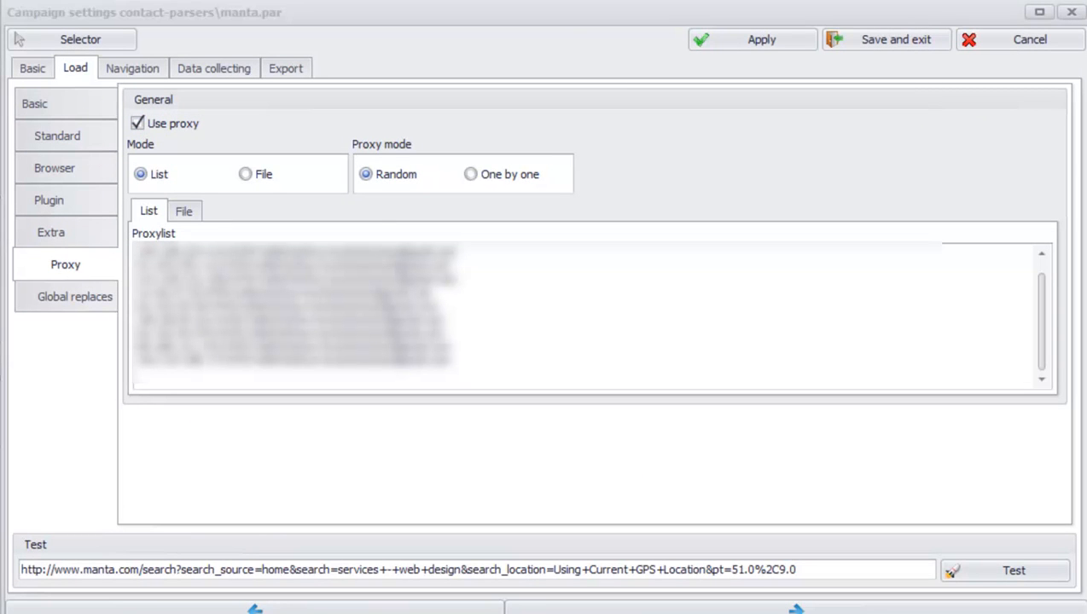
# Step: In the manta.par campaign's error processing settings, enter <div class="some_valid_signature_class"> as the valid regex
pyautogui.click(32, 69)
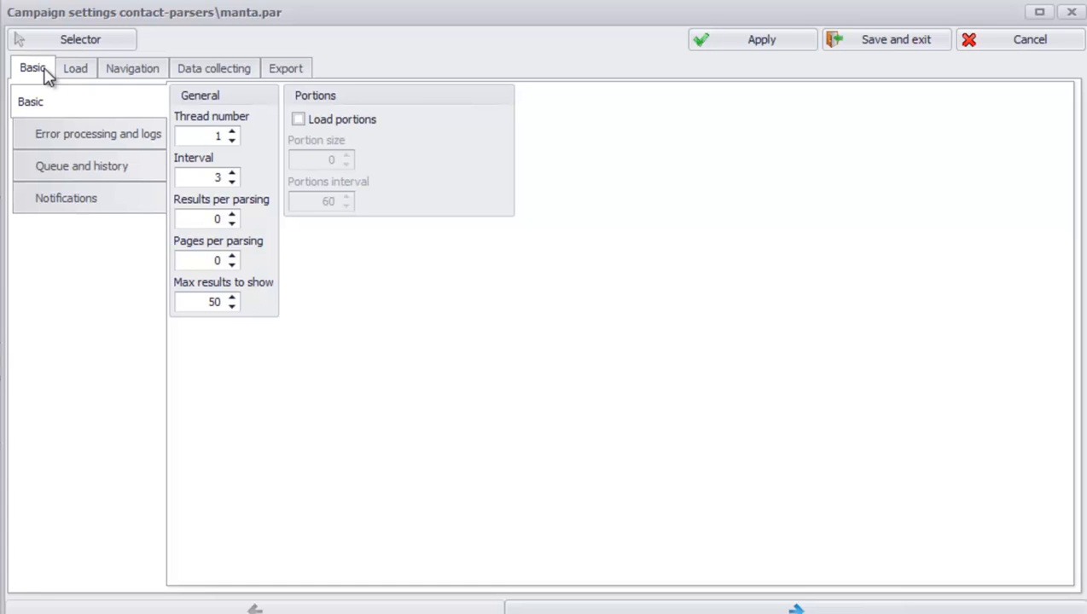
pyautogui.click(85, 136)
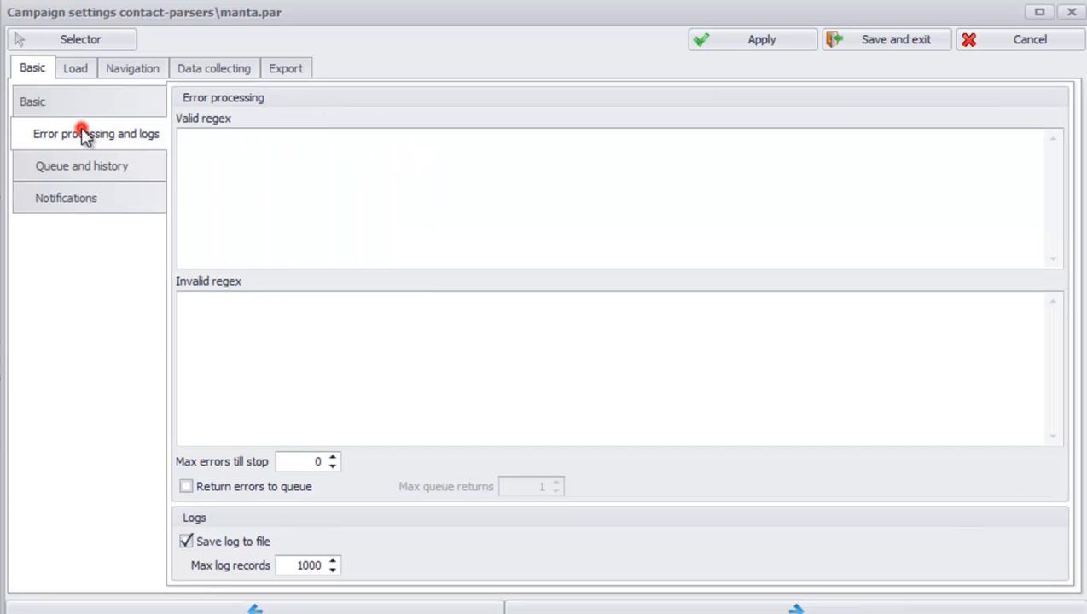
pyautogui.click(235, 168)
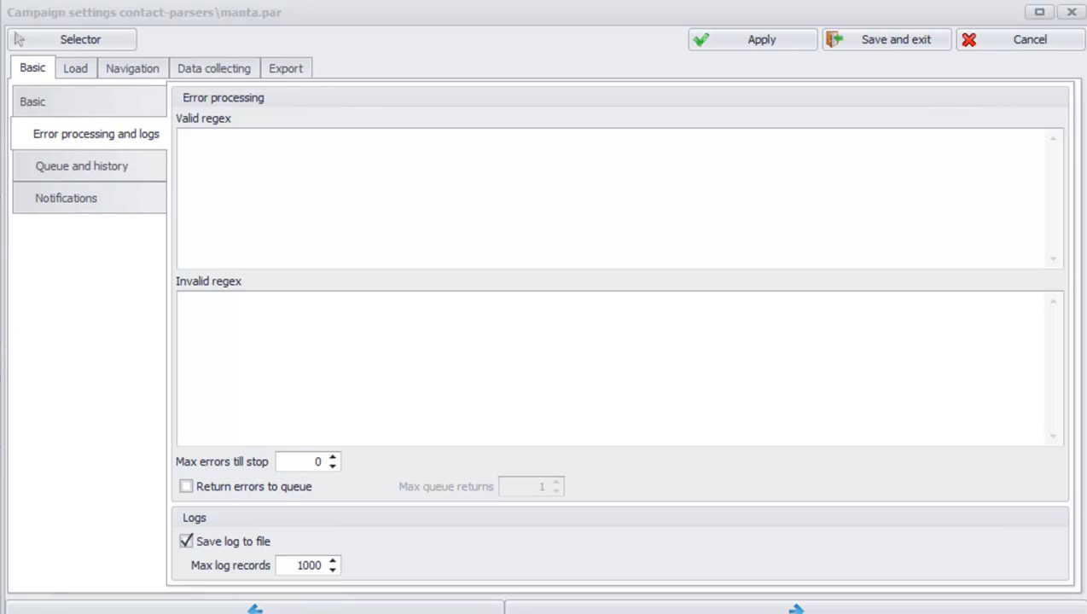
pyautogui.click(197, 170)
pyautogui.write('<div class="some_valid_signature_class">')
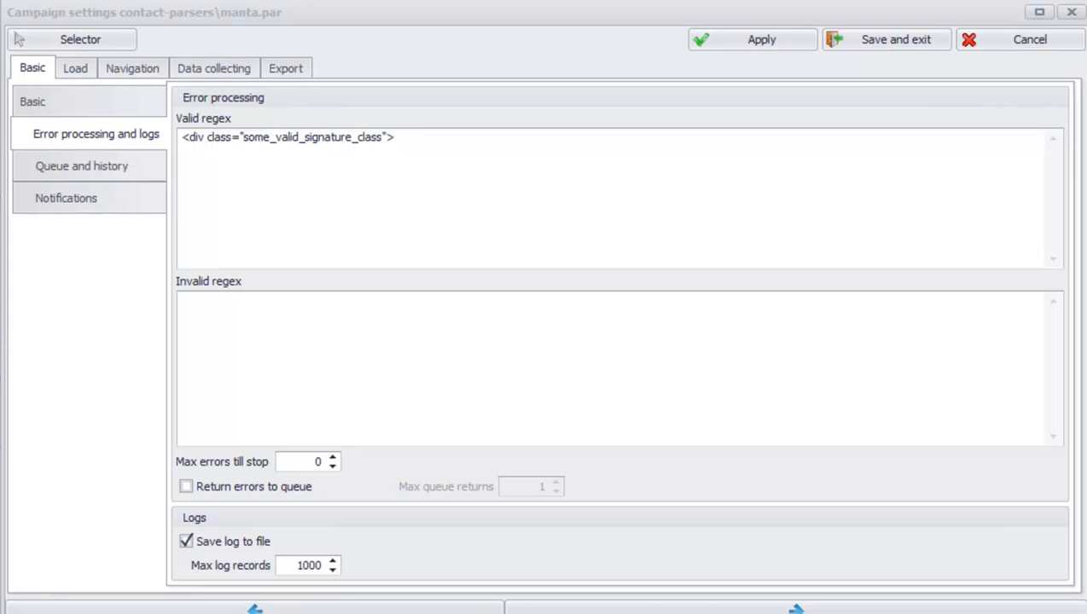
# Step: Enable returning errors to the queue with a maximum of 20 queue returns, and set the maximum errors till stop to 50
pyautogui.click(206, 486)
pyautogui.click(511, 486)
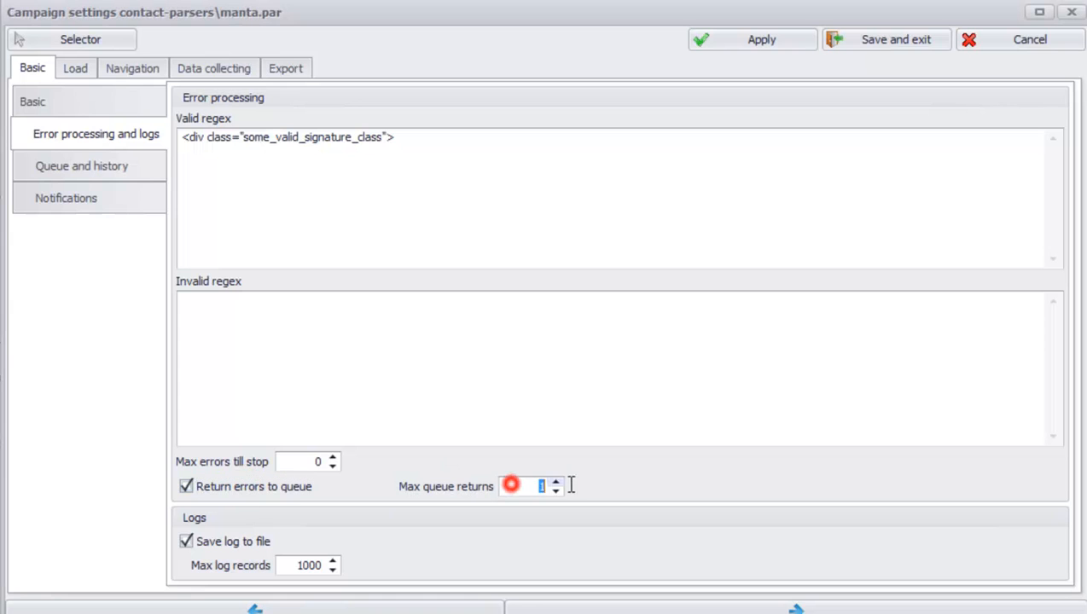
pyautogui.write('20')
pyautogui.click(314, 460)
pyautogui.write('50')
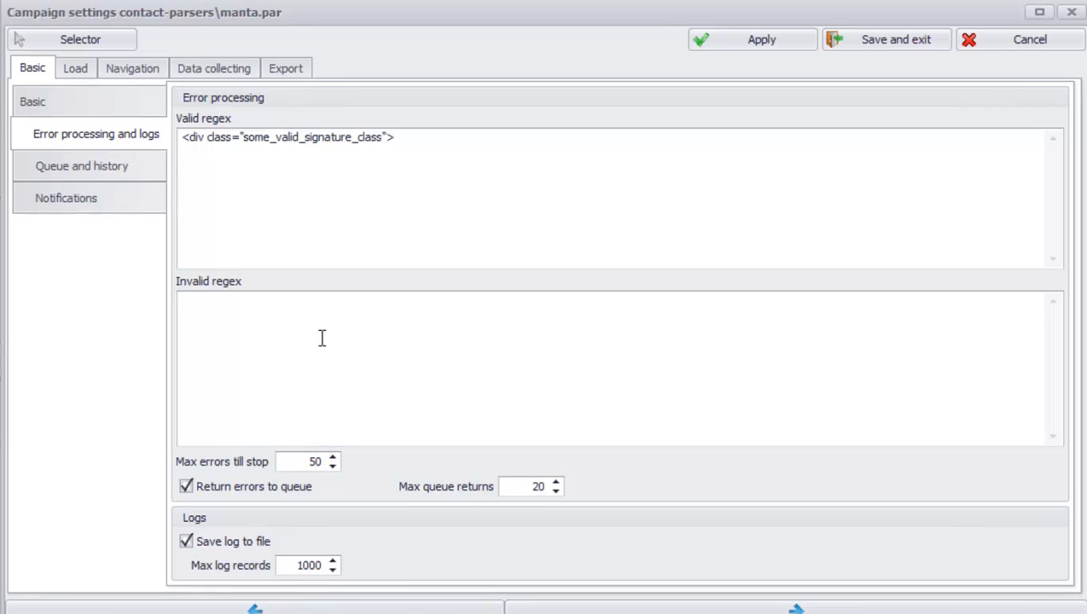